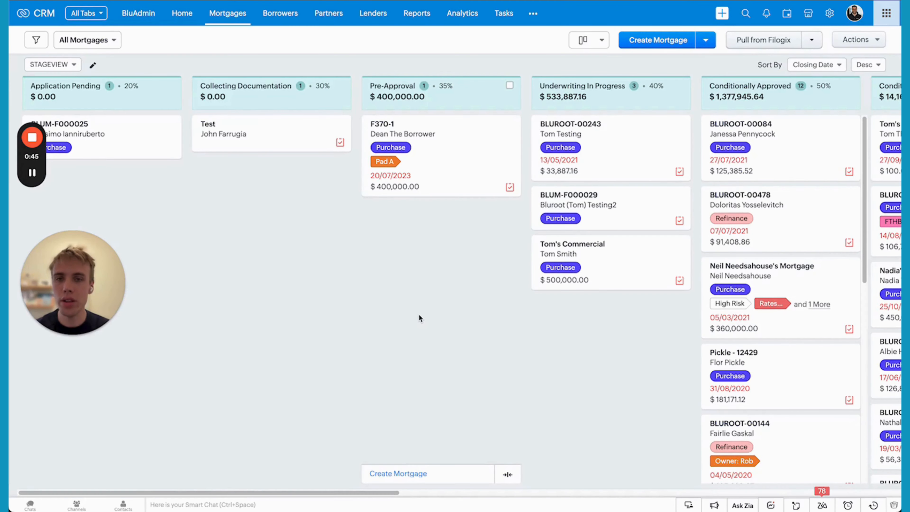
- Open the new mortgage form from the Pre-Approval stage and cancel it without saving
left_click(408, 475)
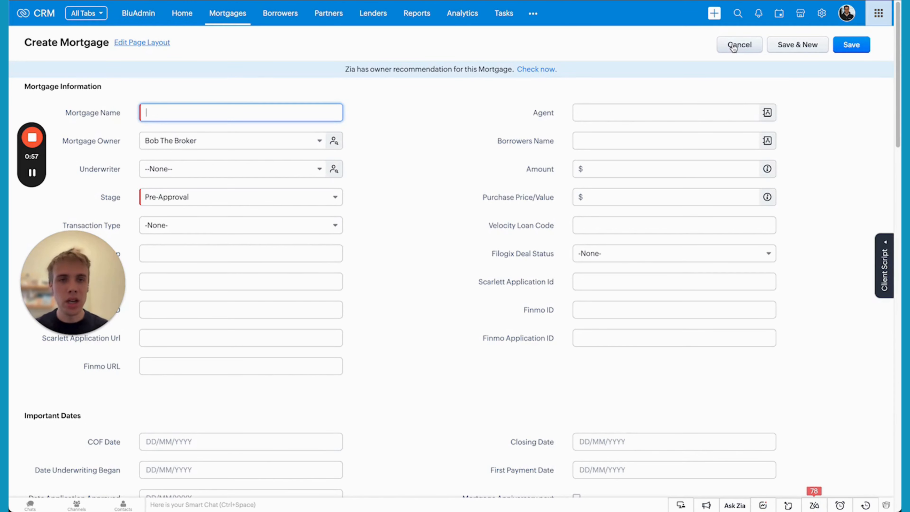
left_click(734, 45)
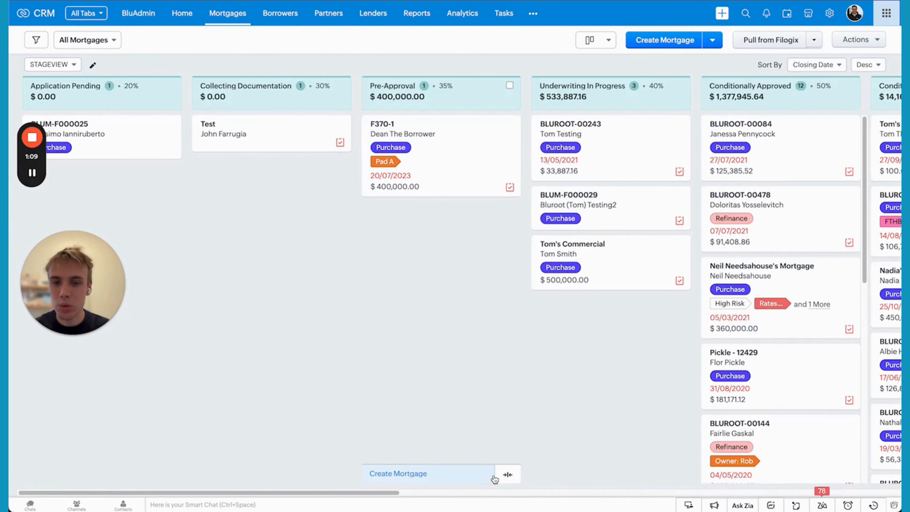
- Collapse the stage columns from Application Pending through Broker Complete on the mortgages kanban board
left_click(508, 475)
left_click(542, 474)
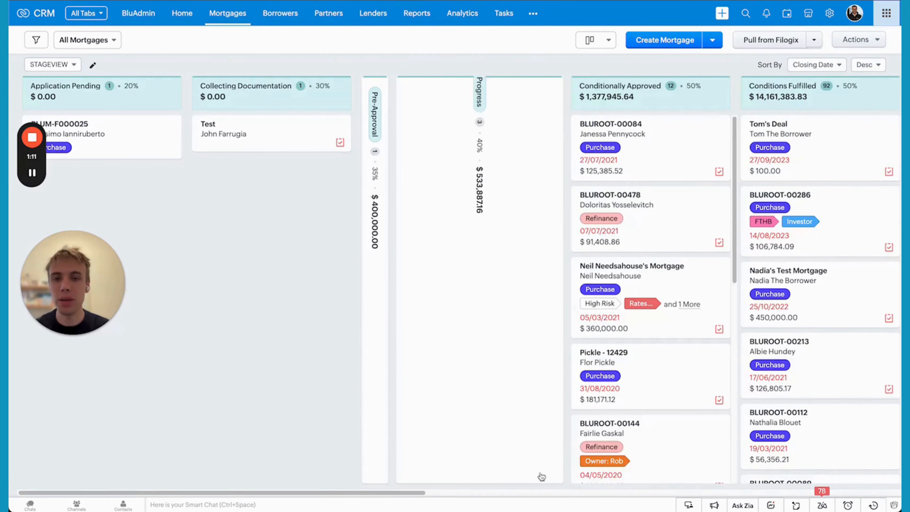
left_click(577, 474)
left_click(611, 474)
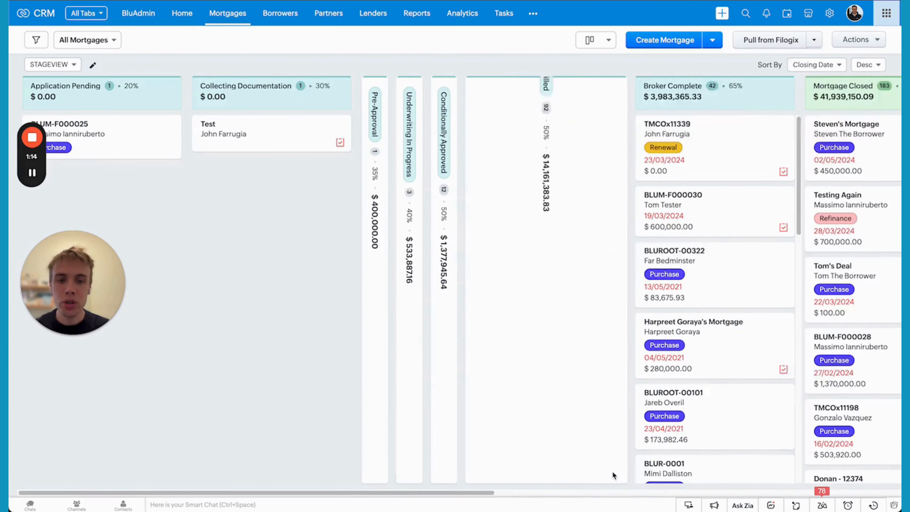
left_click(645, 475)
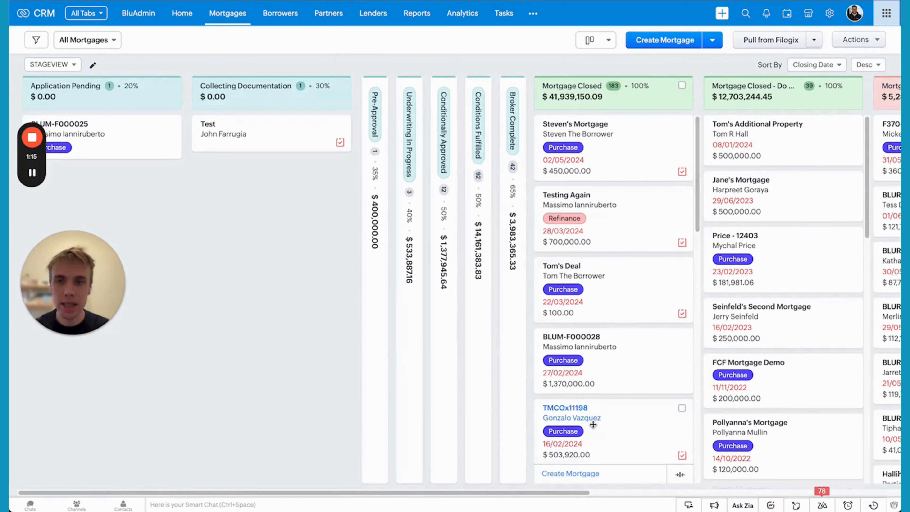
left_click(336, 475)
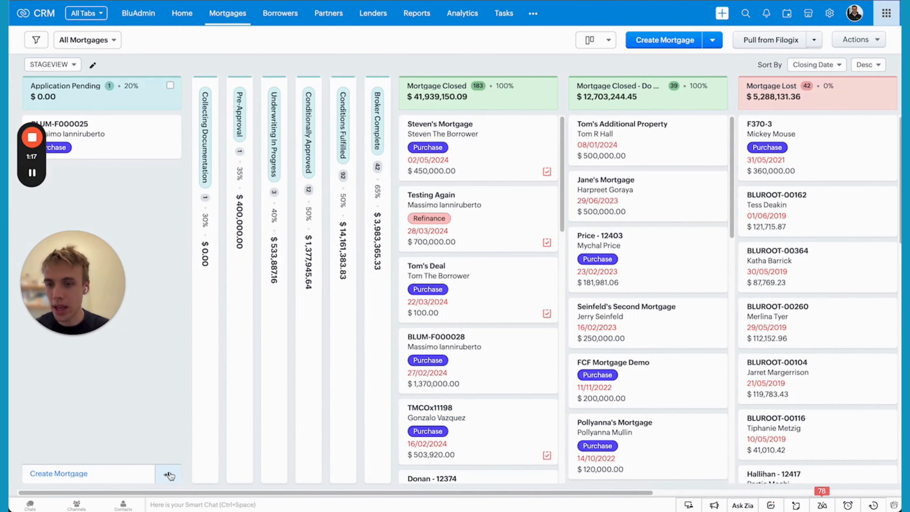
left_click(171, 474)
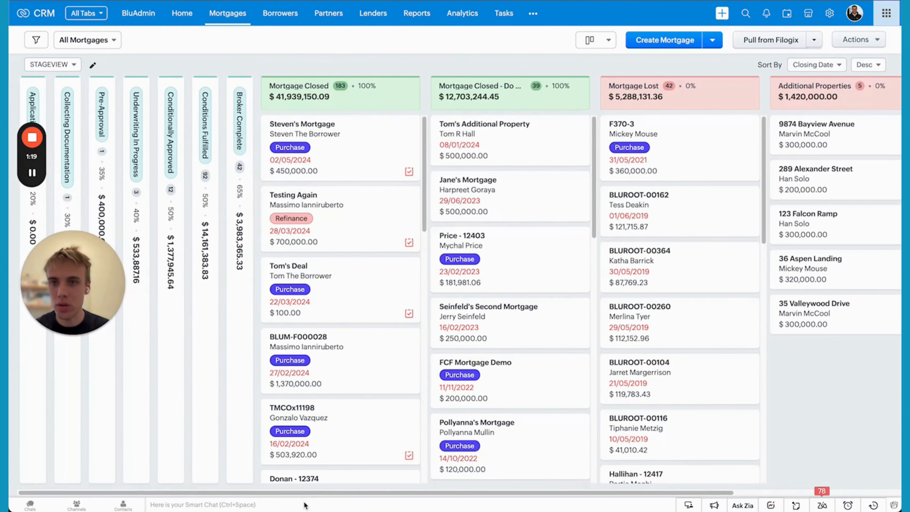
- Expand the collapsed stage columns again, from Broker Complete back to Application Pending
left_click(239, 359)
left_click(205, 358)
left_click(171, 359)
left_click(136, 359)
left_click(101, 358)
left_click(67, 359)
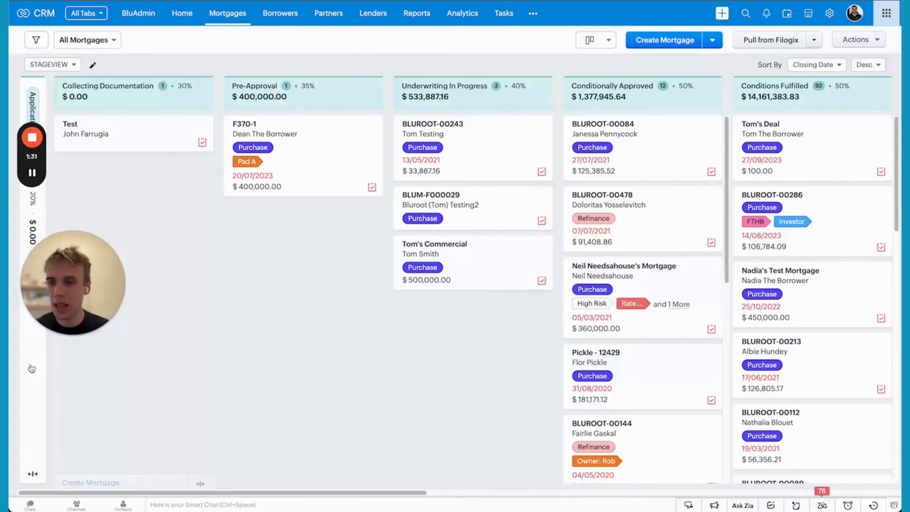
left_click(32, 358)
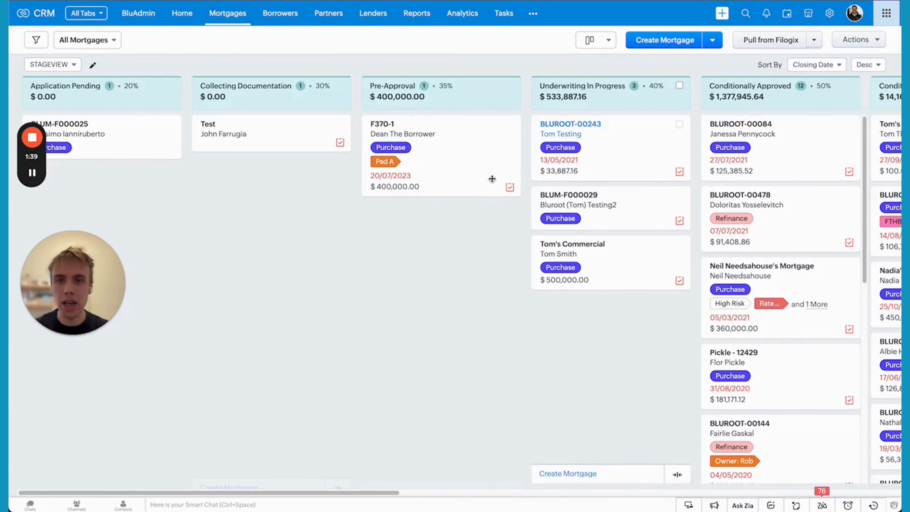
left_click_drag(66, 306, 59, 328)
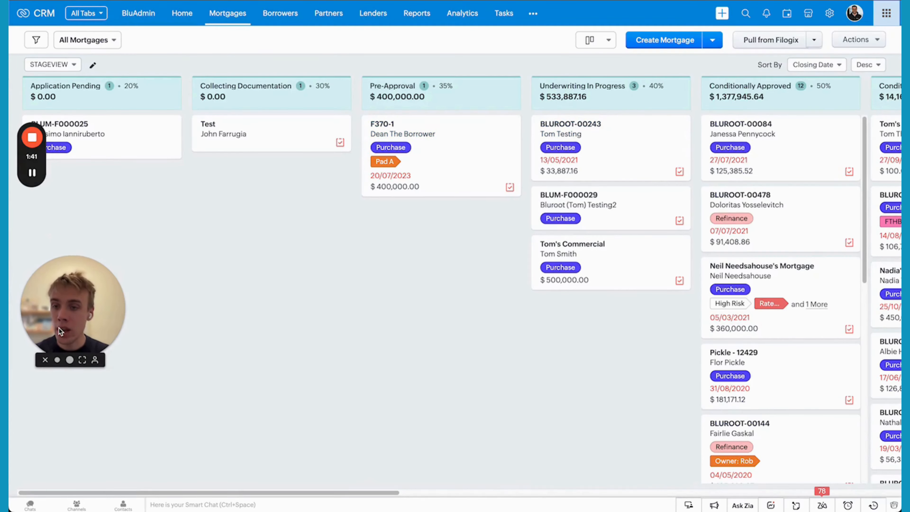
- Try renaming the STAGEVIEW kanban view to "Stage View" in its settings
left_click(92, 65)
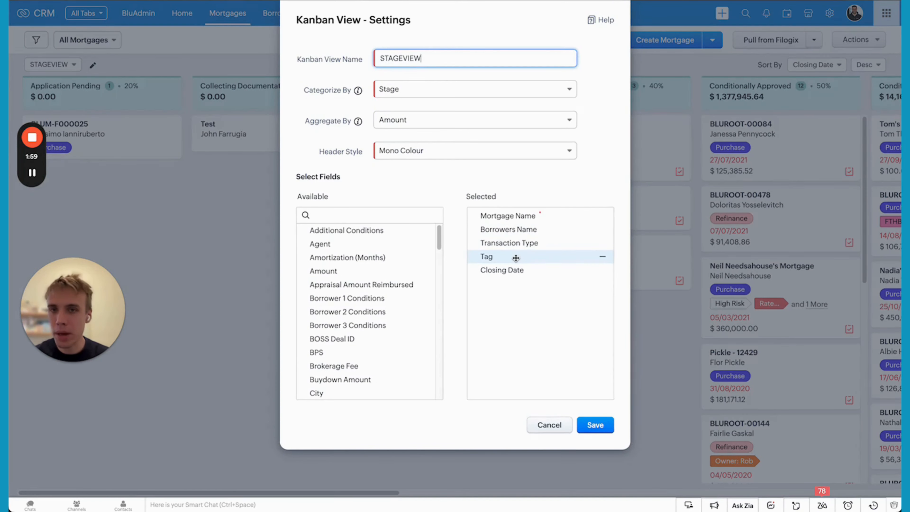
double_click(408, 61)
type("Stage View")
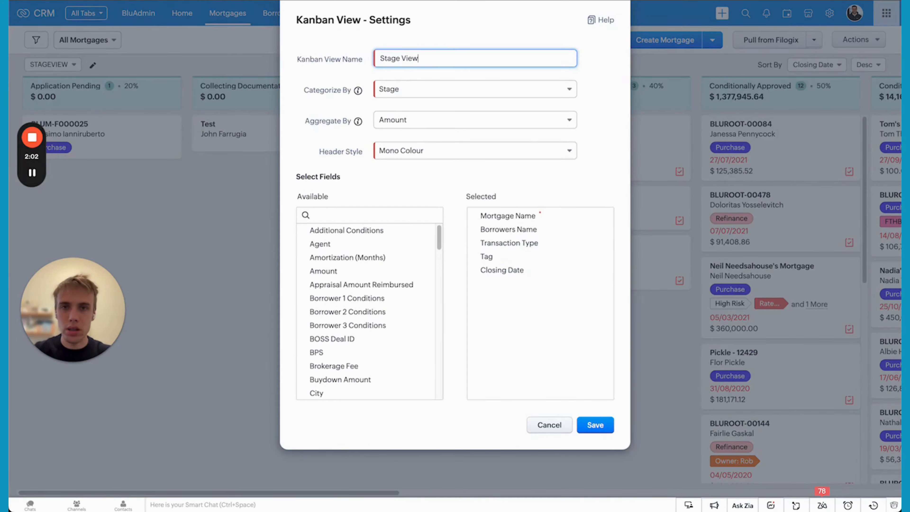
- Review the fields available for categorizing the STAGEVIEW kanban view and leave its settings without saving
left_click(412, 90)
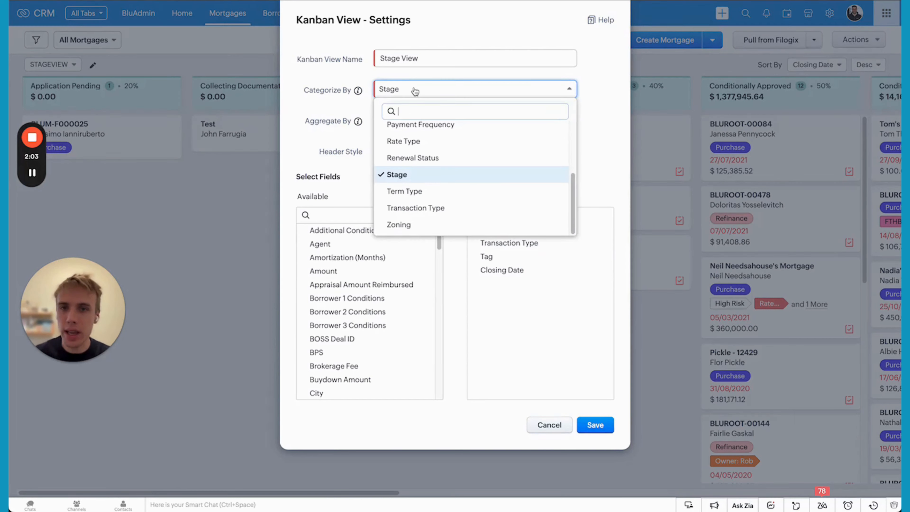
left_click(404, 96)
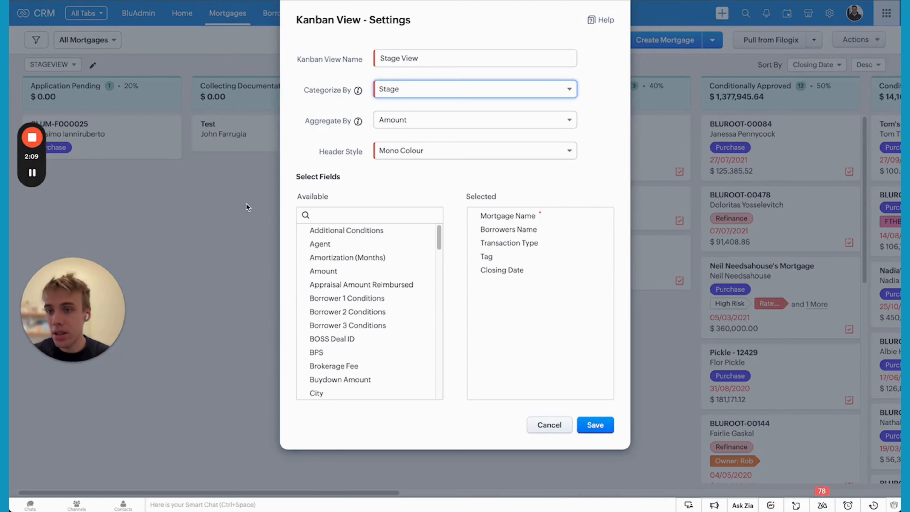
left_click(472, 96)
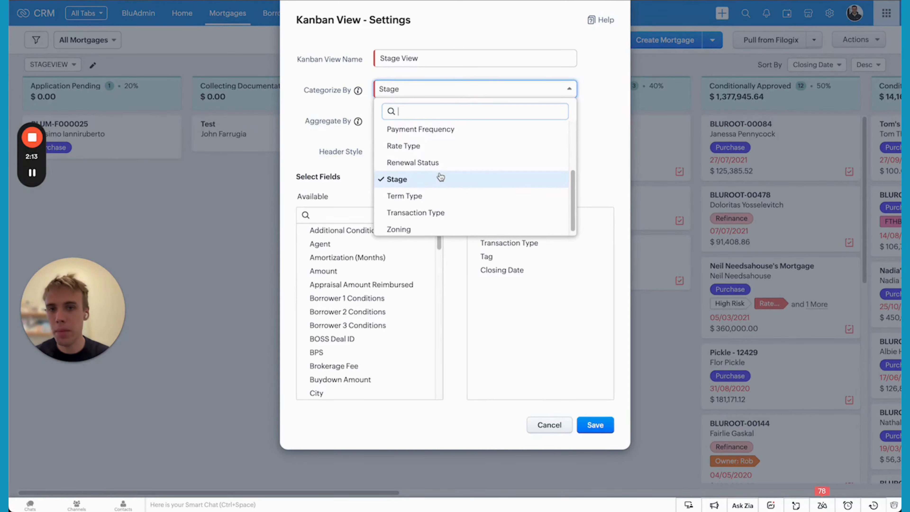
scroll(441, 176, "up", 3)
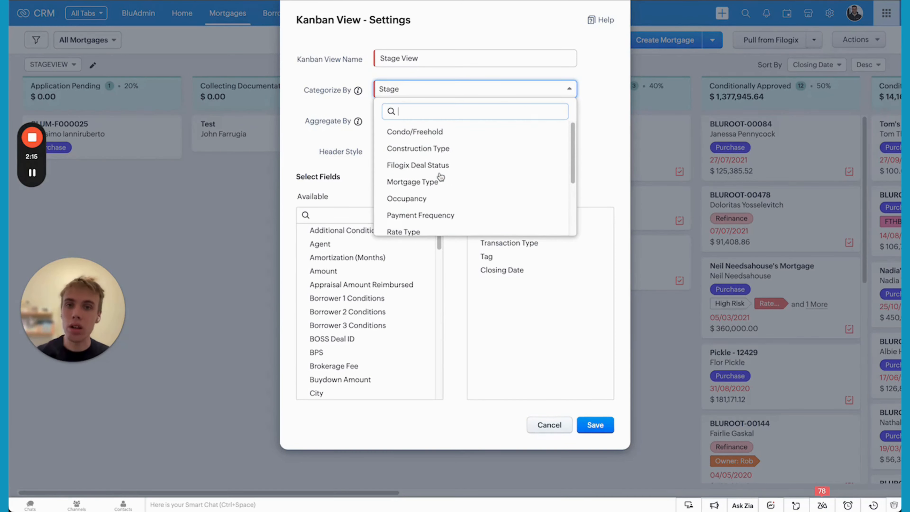
scroll(415, 185, "down", 1)
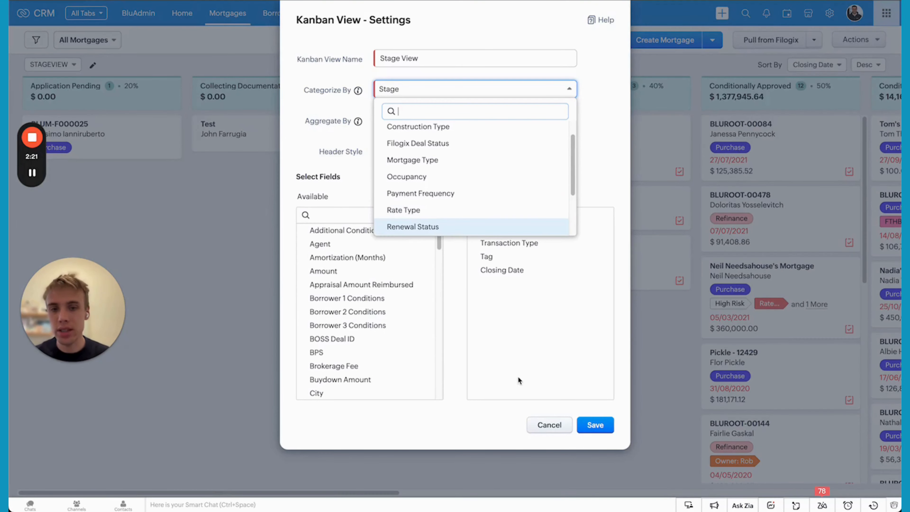
left_click(548, 425)
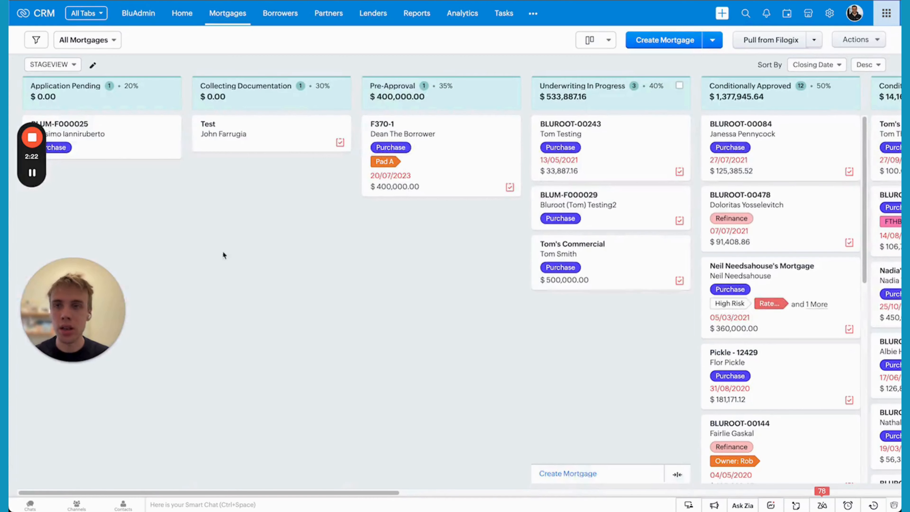
left_click(92, 66)
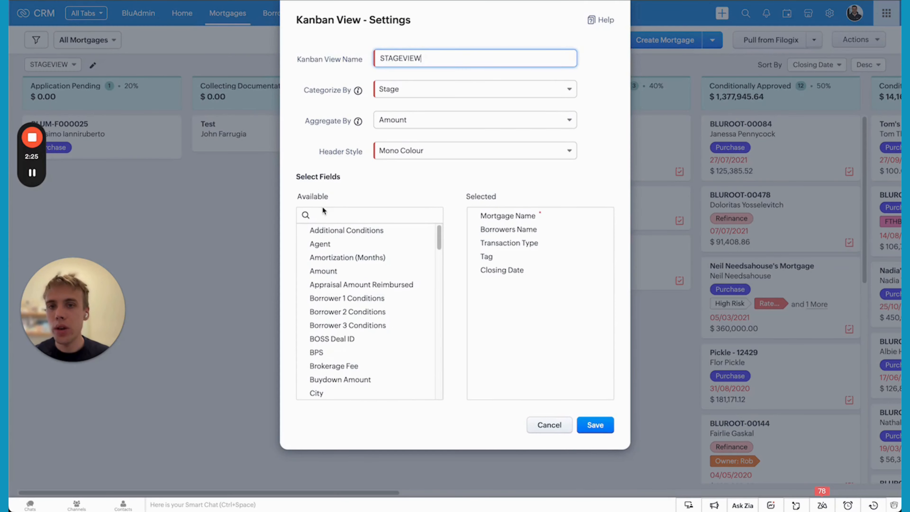
left_click(542, 423)
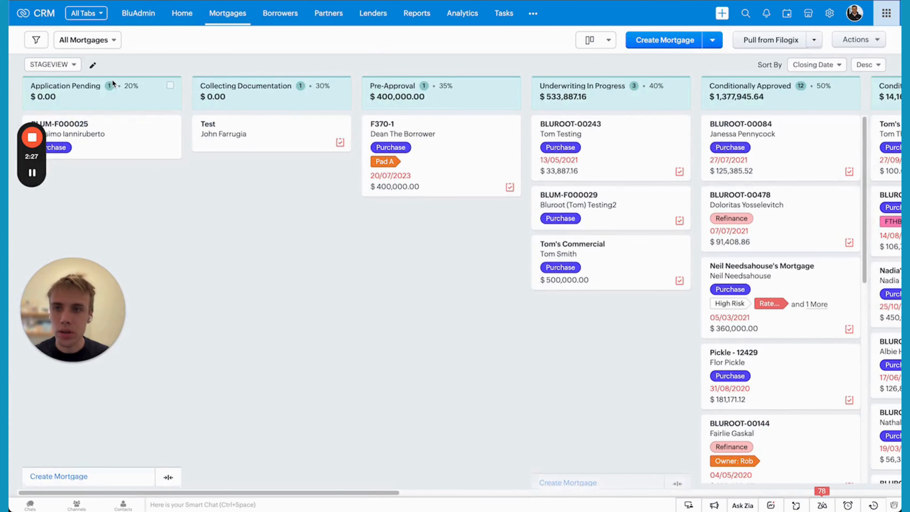
- Start a new kanban view named "Rate Type" and categorize it by Rate Type
left_click(68, 65)
left_click(84, 121)
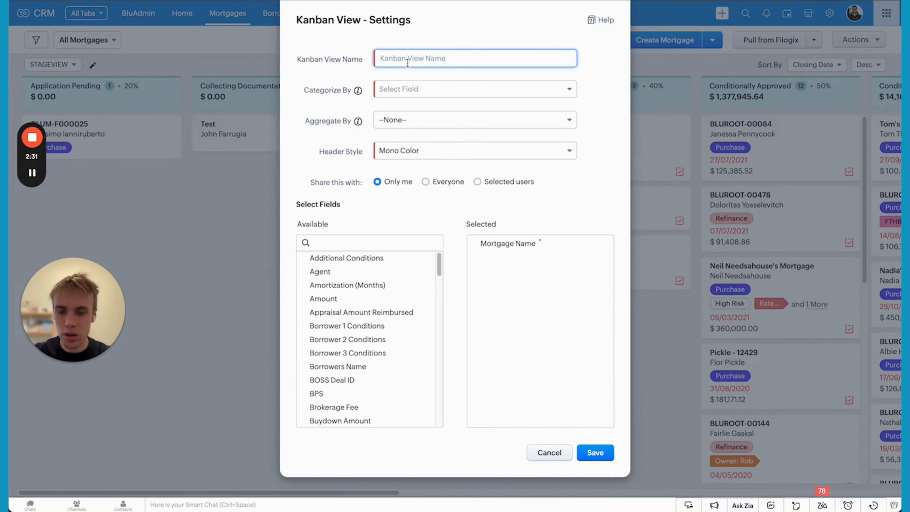
type("Rate Type")
left_click(445, 89)
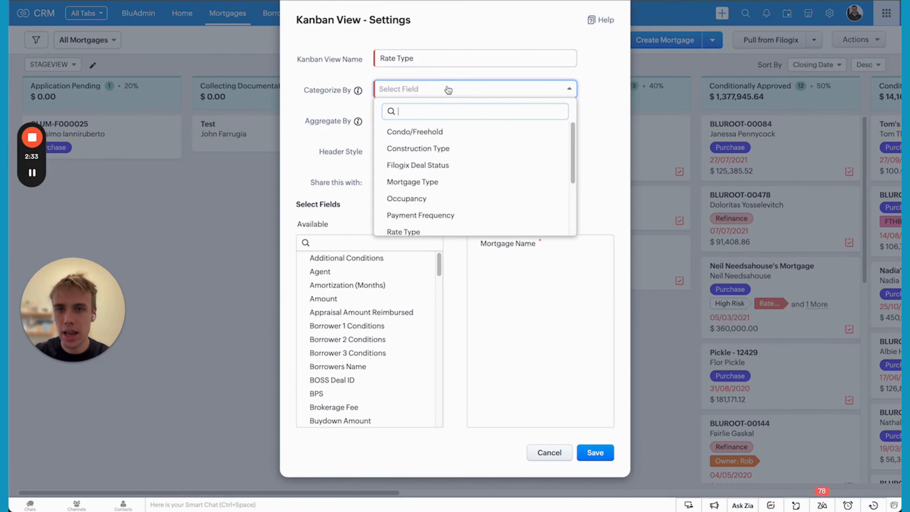
type("rate")
left_click(413, 131)
- Aggregate the new kanban view by Amount and share it with Everyone
left_click(415, 121)
type("amou")
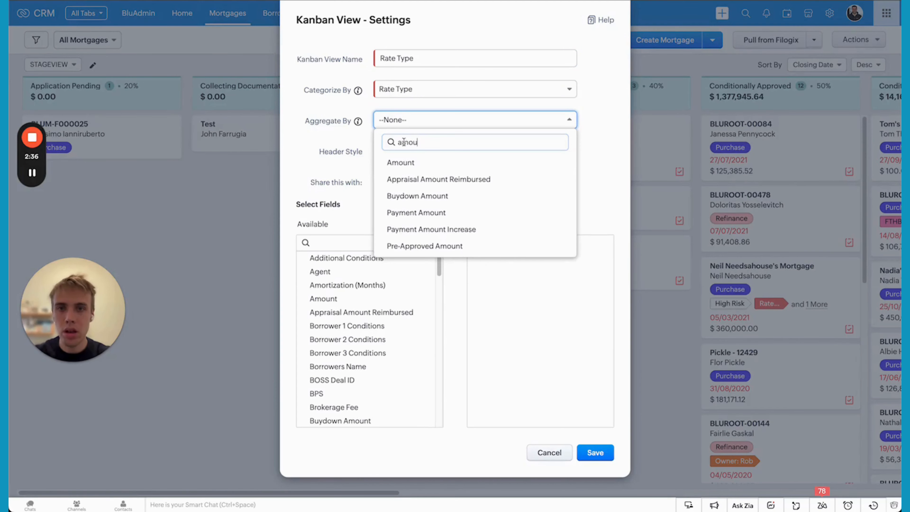
left_click(405, 162)
left_click(415, 151)
double_click(415, 151)
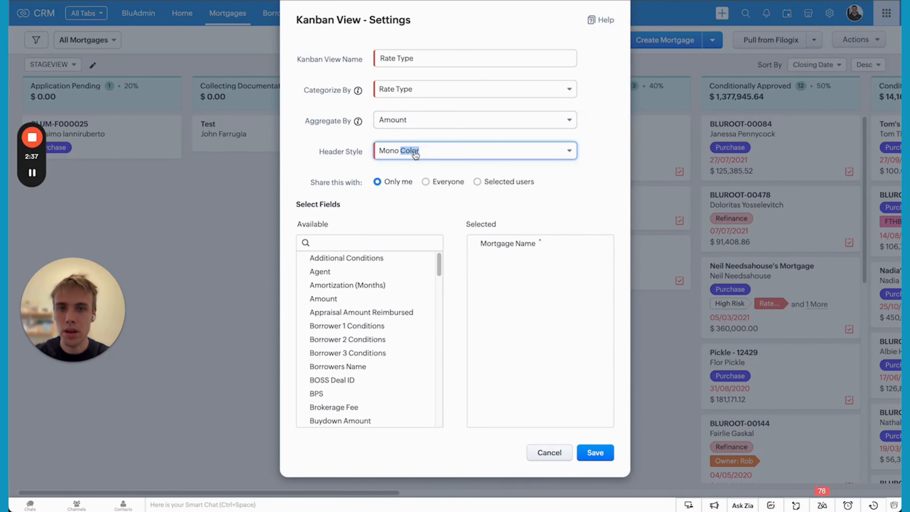
left_click(427, 182)
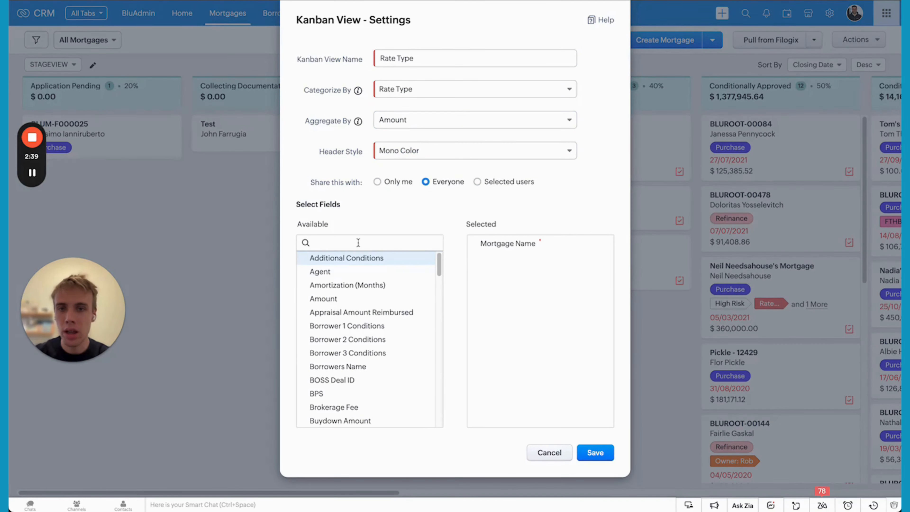
- Add Mortgage Rate, Rate Type, Variable Mortgage Rate and Lender Name to the selected fields and save the kanban view
type("rate")
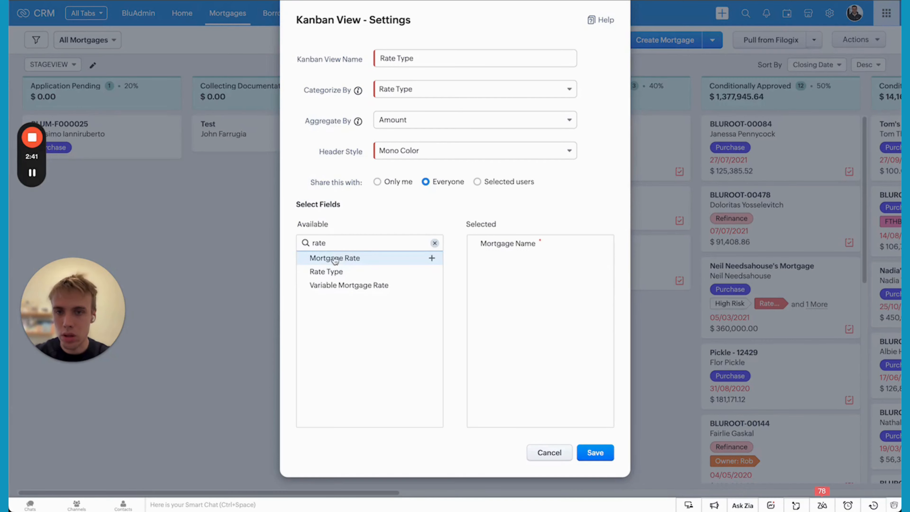
left_click_drag(331, 258, 509, 286)
left_click_drag(369, 263, 513, 306)
type("lender")
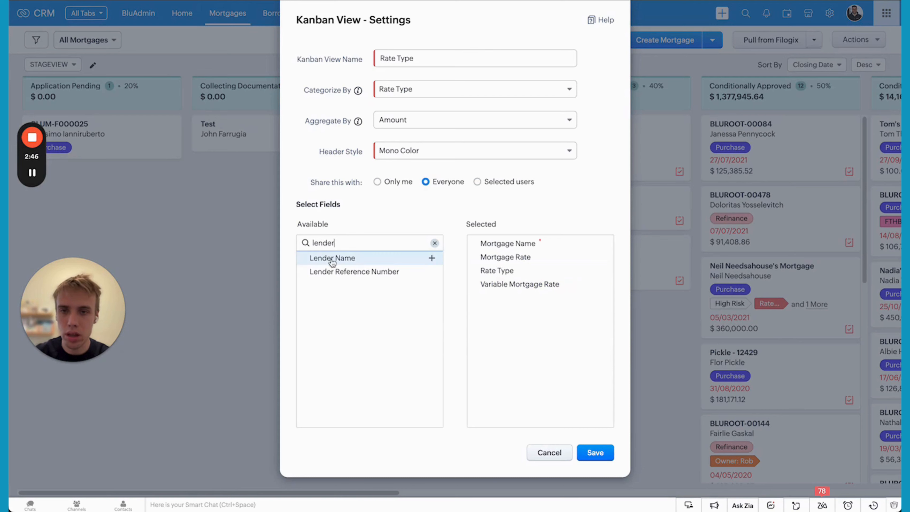
left_click_drag(332, 259, 605, 322)
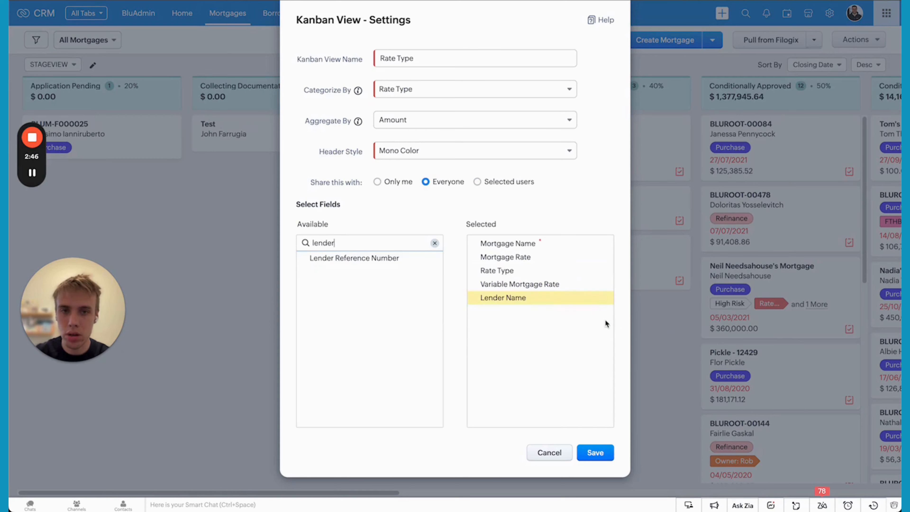
left_click(596, 452)
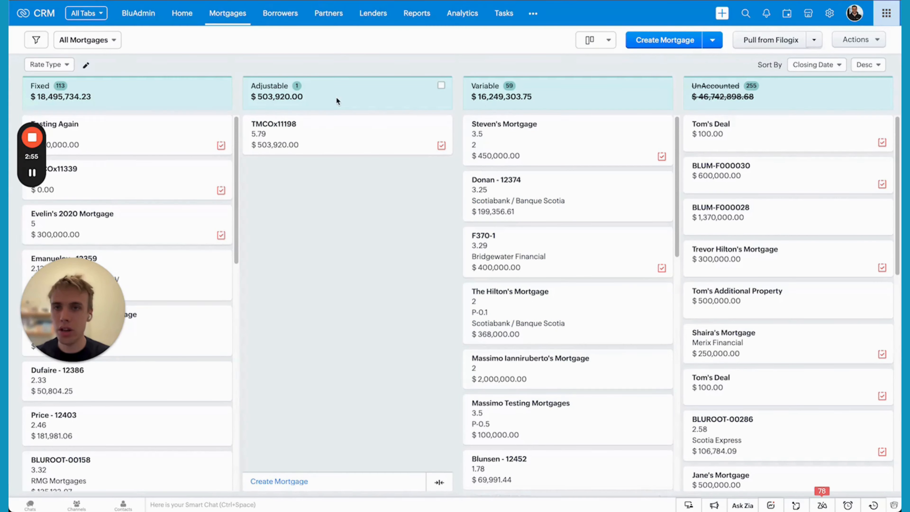
- Browse the mortgages in the Variable column, select the whole column and clear the selection
scroll(574, 335, "down", 5)
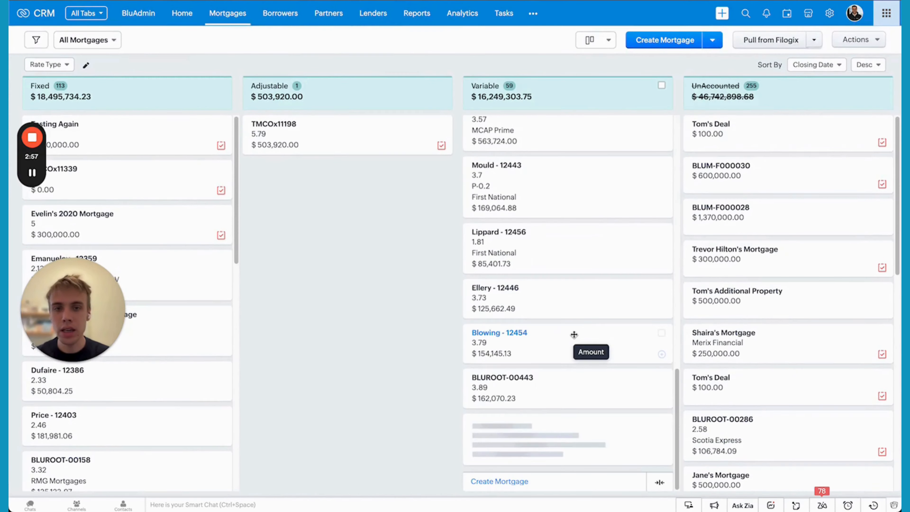
scroll(575, 335, "up", 5)
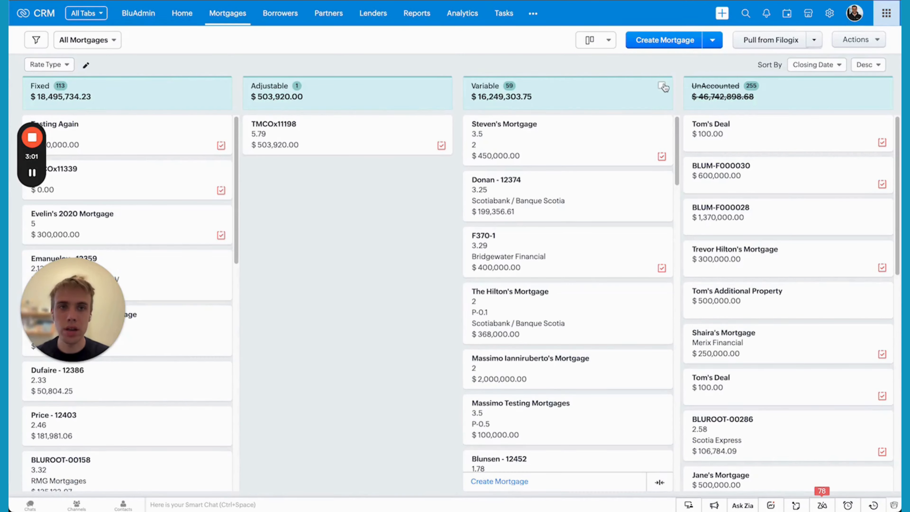
left_click(661, 85)
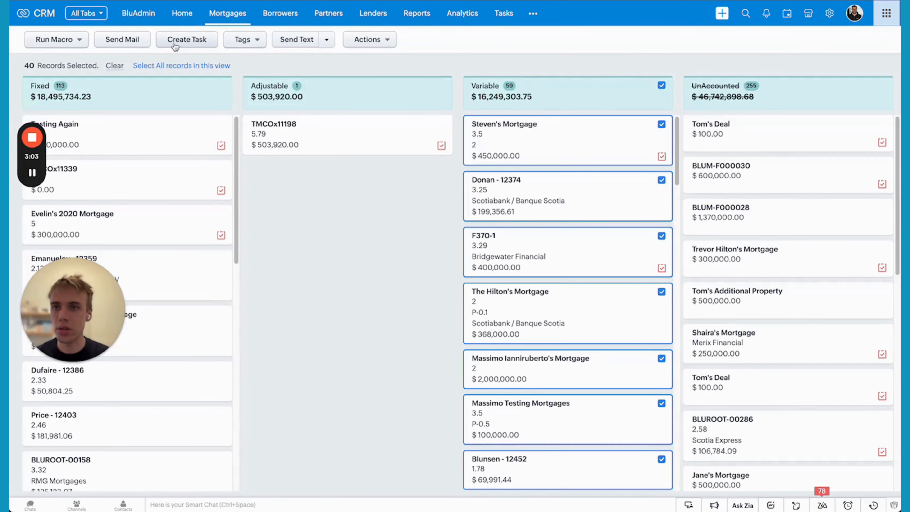
left_click(661, 90)
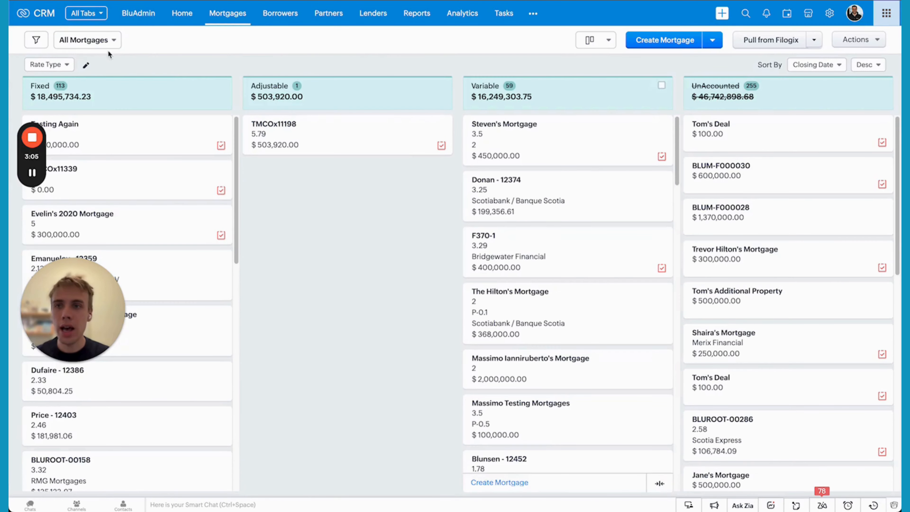
- Switch the mortgages board back to the STAGEVIEW kanban view
left_click(65, 65)
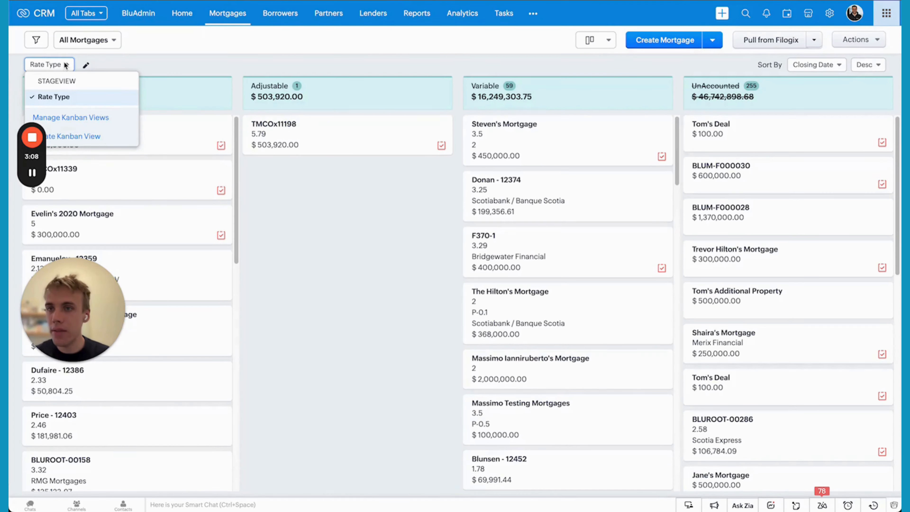
left_click(69, 82)
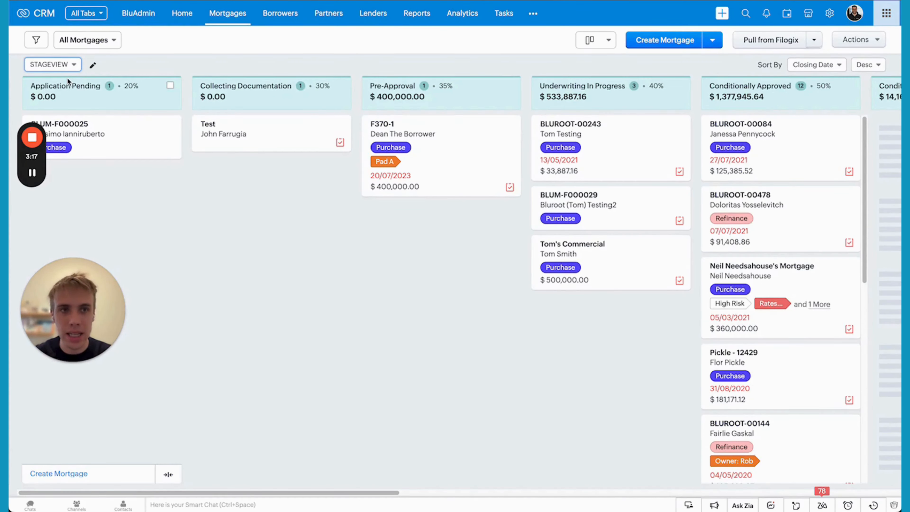
- Review the settings of the STAGEVIEW kanban view and close them without saving
left_click(100, 64)
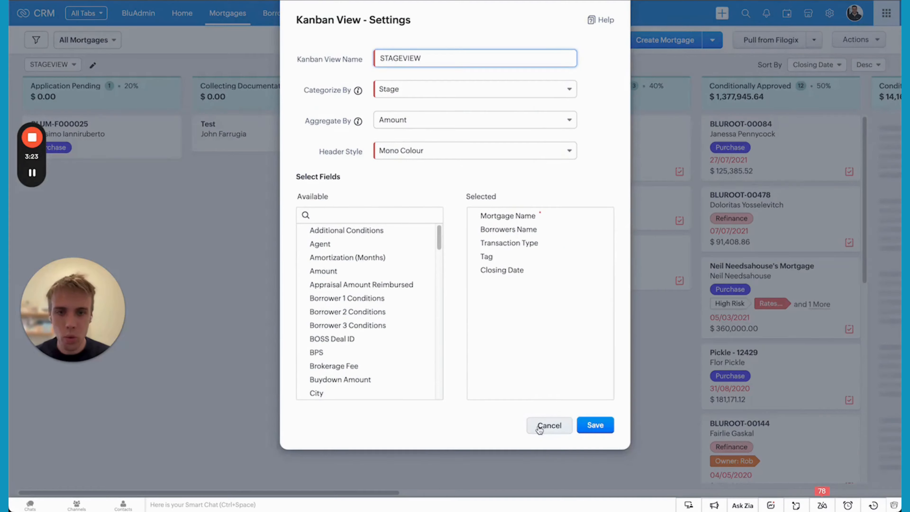
left_click(548, 426)
- Open the Rate Type view's settings from the list of managed kanban views
left_click(51, 64)
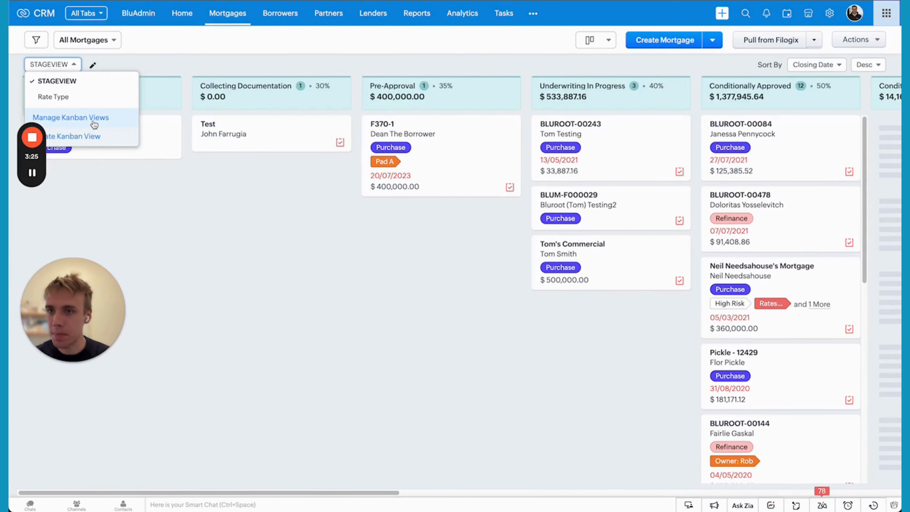
left_click(93, 120)
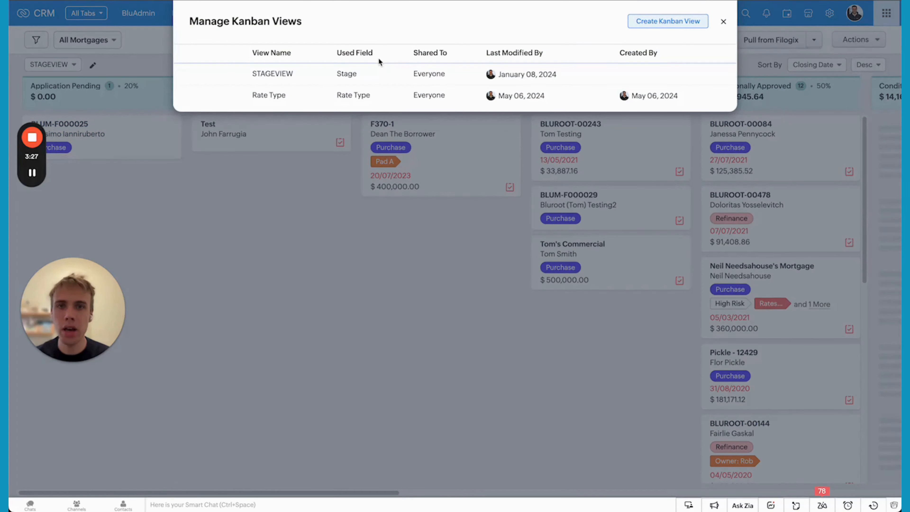
mouse_move(396, 74)
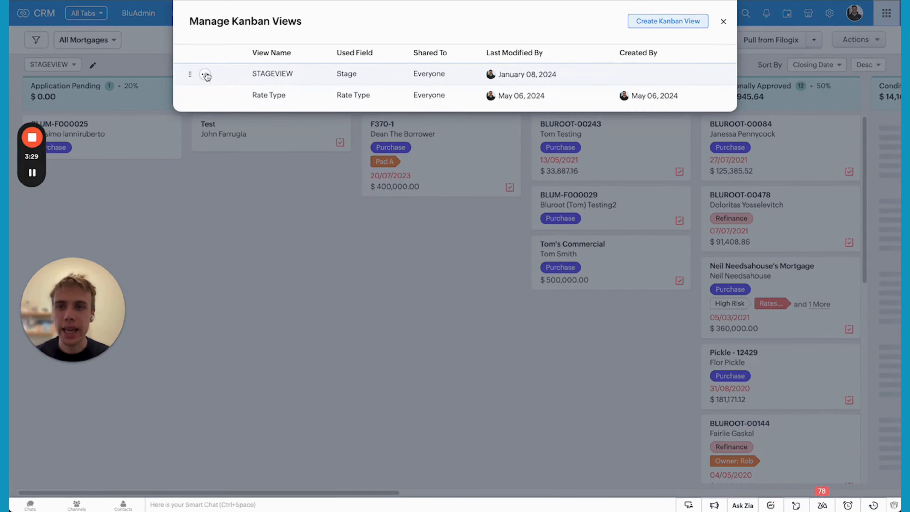
left_click(205, 95)
left_click(205, 110)
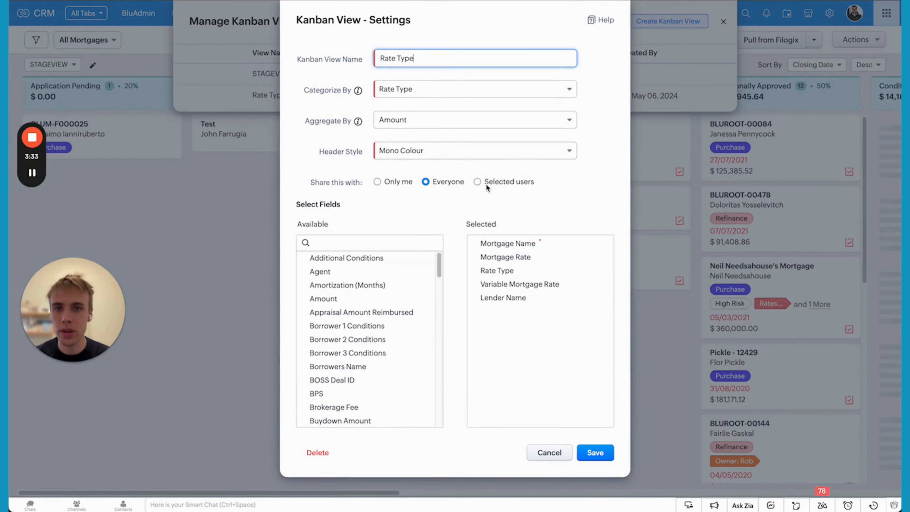
- Examine the users, groups and roles available for sharing the Rate Type view, and leave kanban view management without saving
left_click(480, 182)
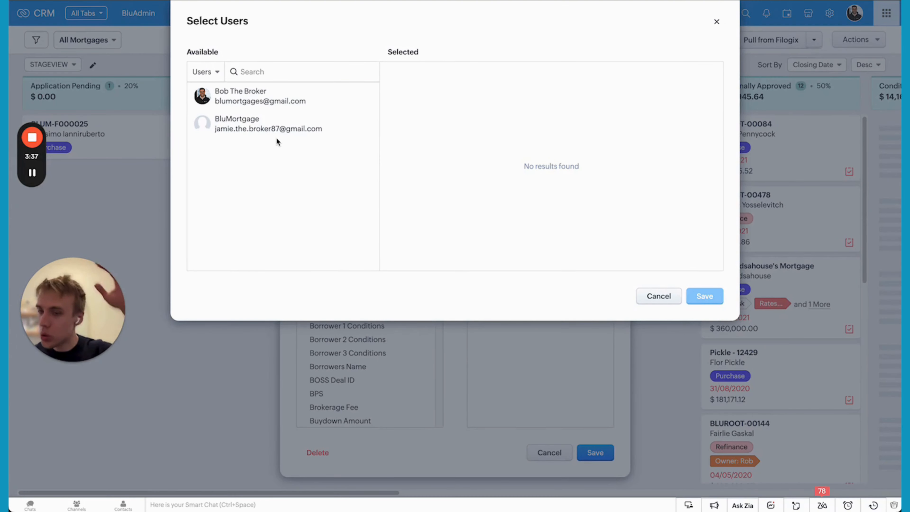
left_click(216, 72)
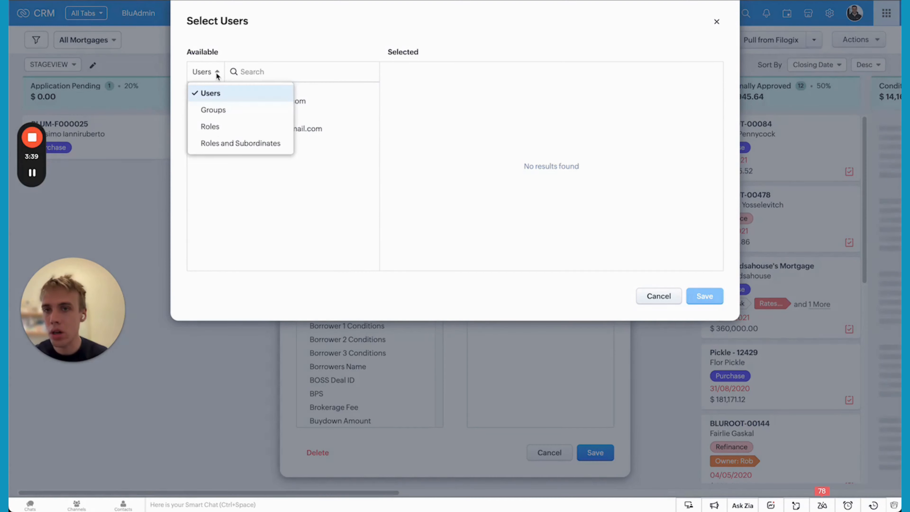
left_click(217, 109)
left_click(204, 73)
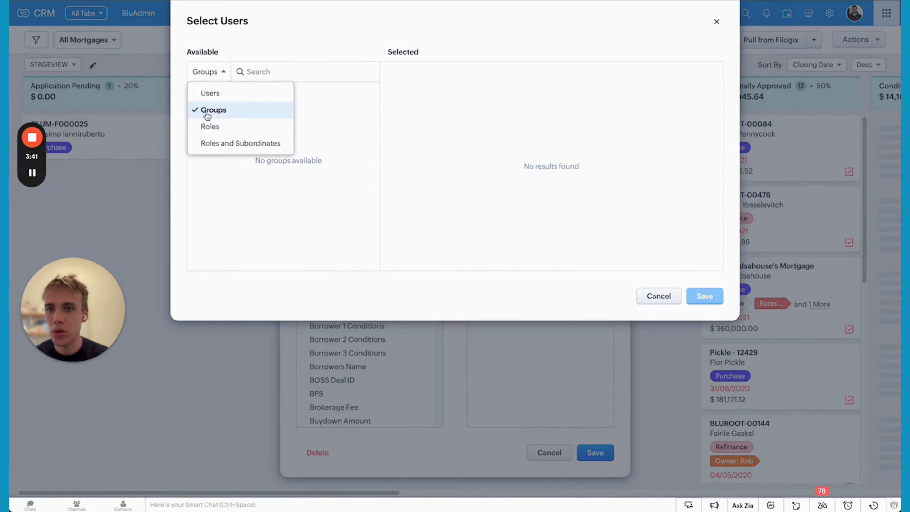
left_click(209, 126)
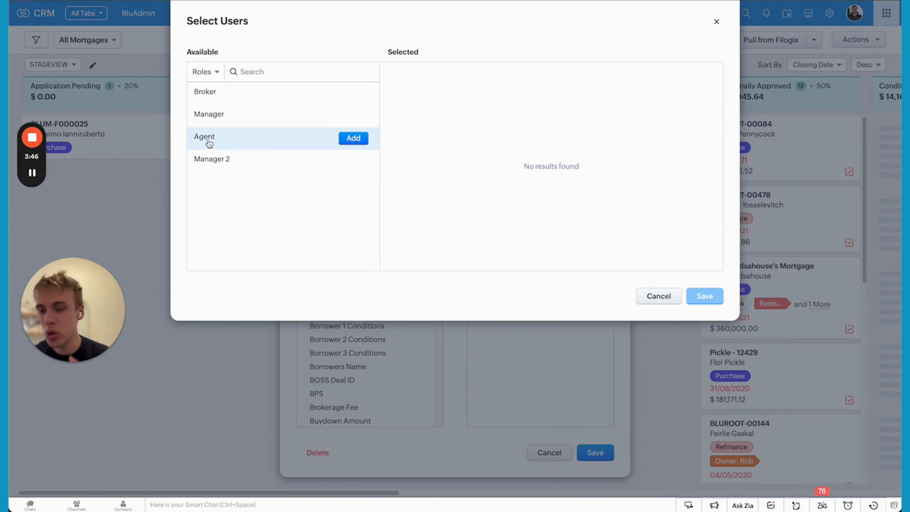
left_click(659, 296)
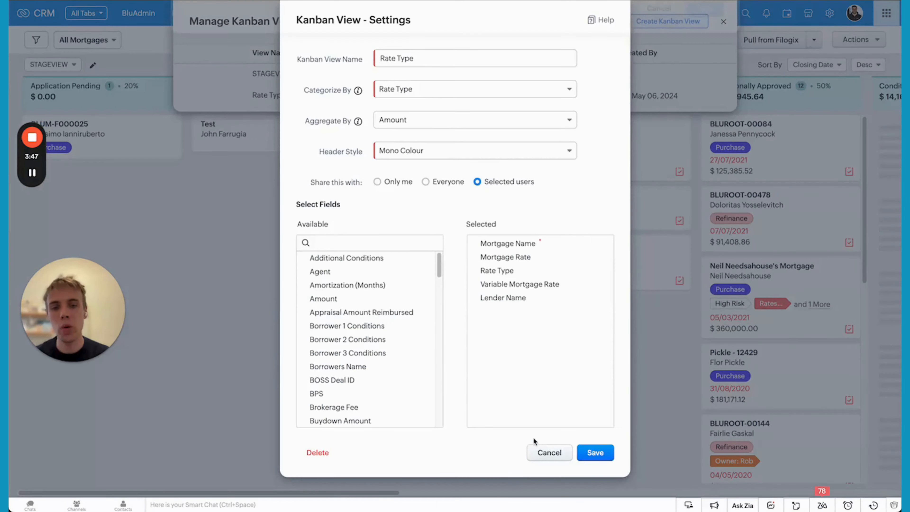
left_click(543, 454)
left_click(723, 24)
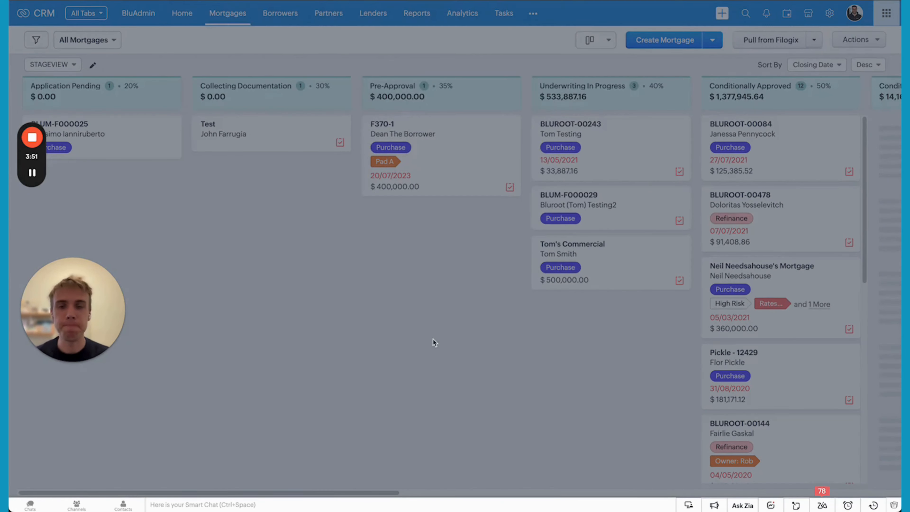